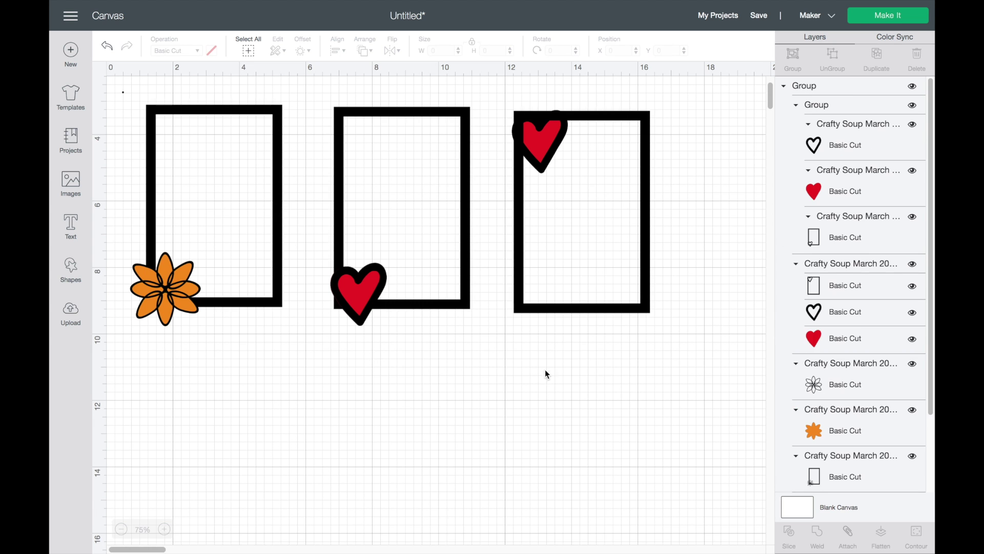
Ungroup the whole design so the three decorated frames can be handled separately
mouse_move(521, 309)
mouse_down()
mouse_move(533, 328)
mouse_move(531, 312)
mouse_up()
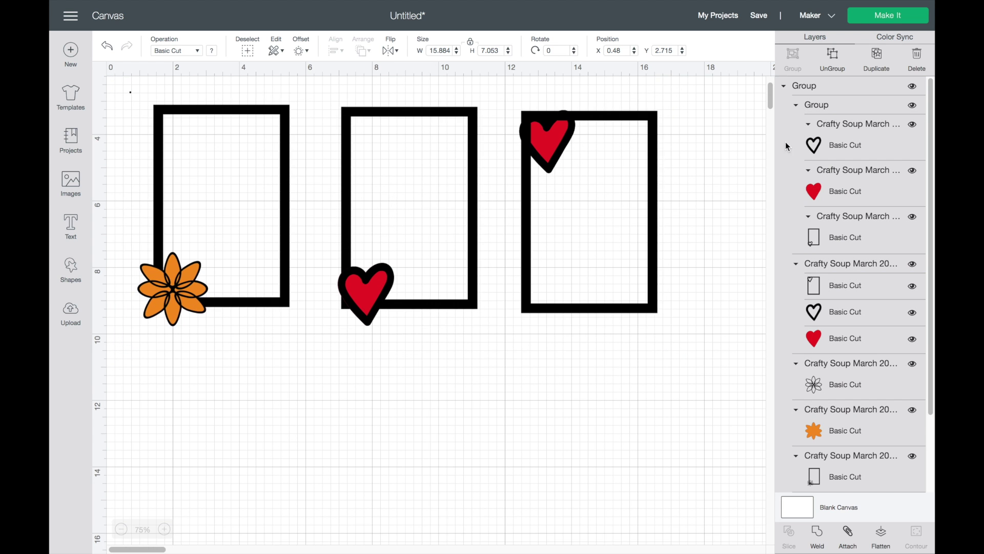
click(837, 64)
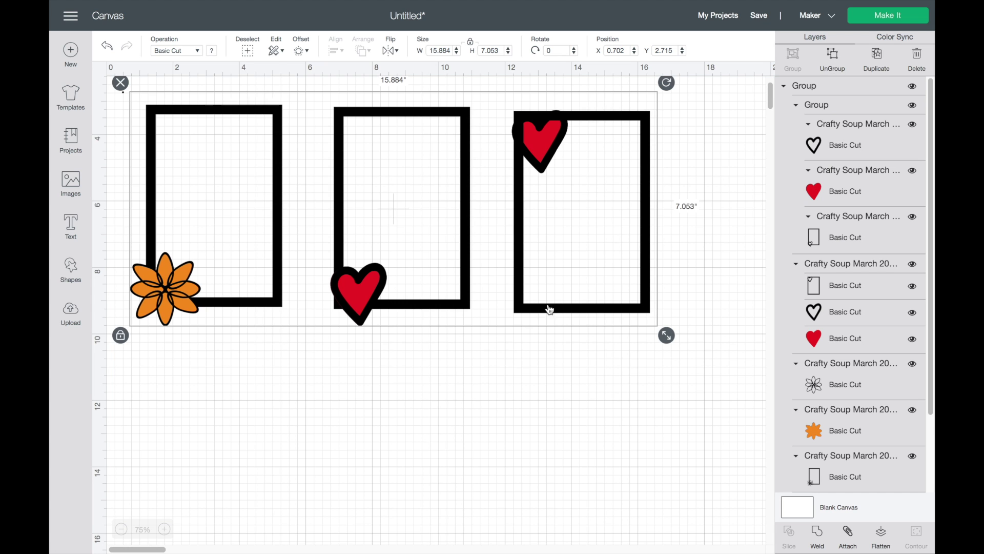
click(505, 391)
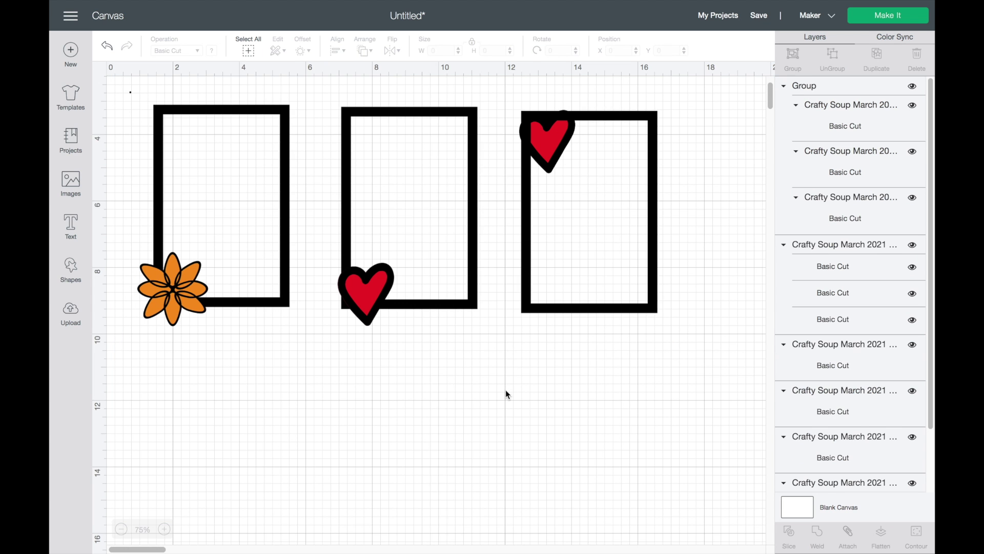
Move the middle heart frame down to an empty area of the canvas beneath the flower frame
click(453, 303)
drag(453, 303, 444, 503)
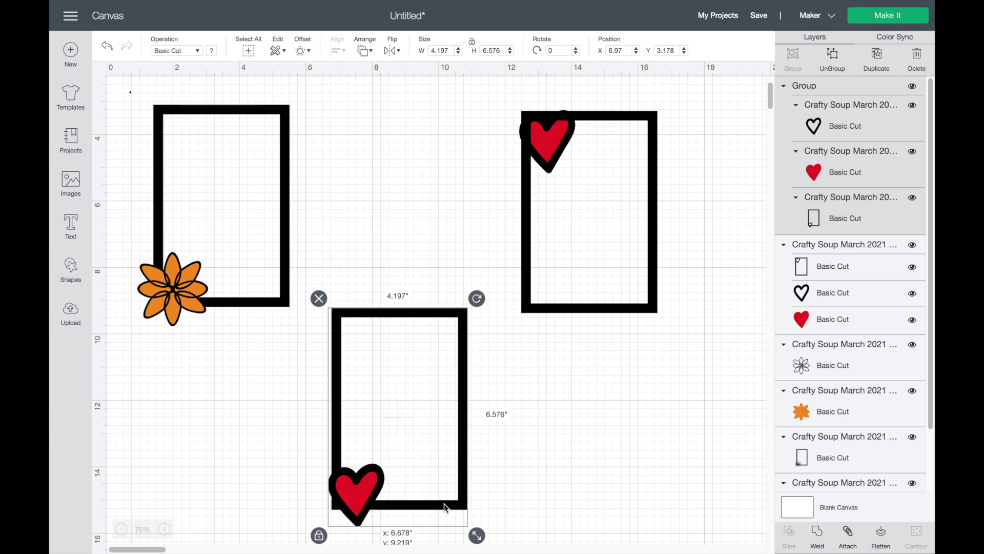
scroll(444, 503, down, 3)
scroll(444, 503, down, 2)
drag(421, 343, 262, 422)
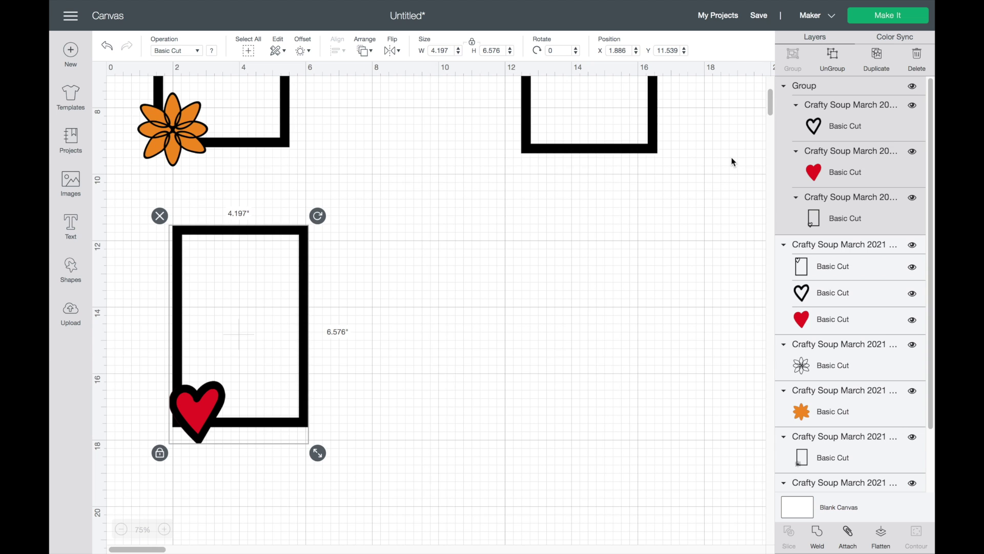
Ungroup the moved heart frame and pull its black heart outline and red heart off to the side
click(832, 57)
drag(222, 395, 420, 387)
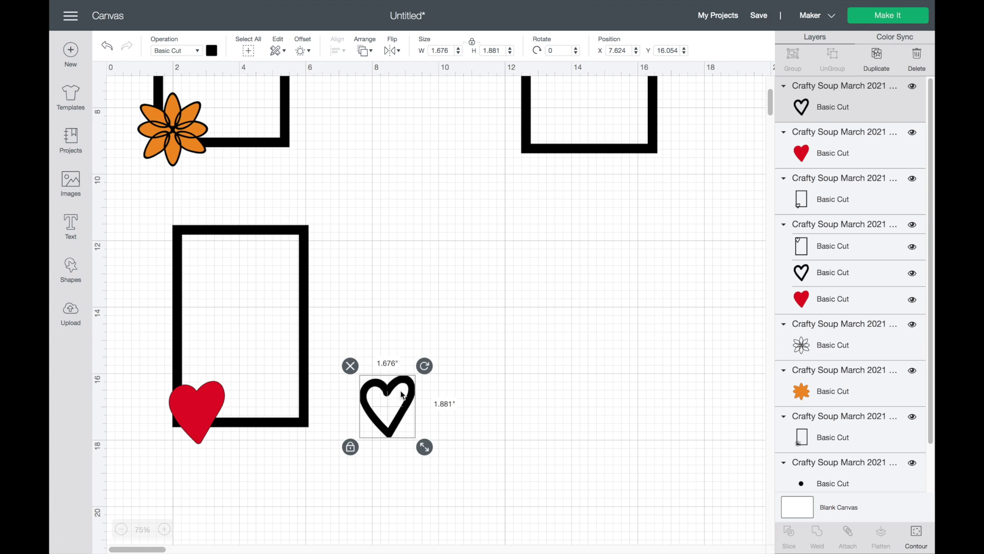
drag(197, 409, 457, 403)
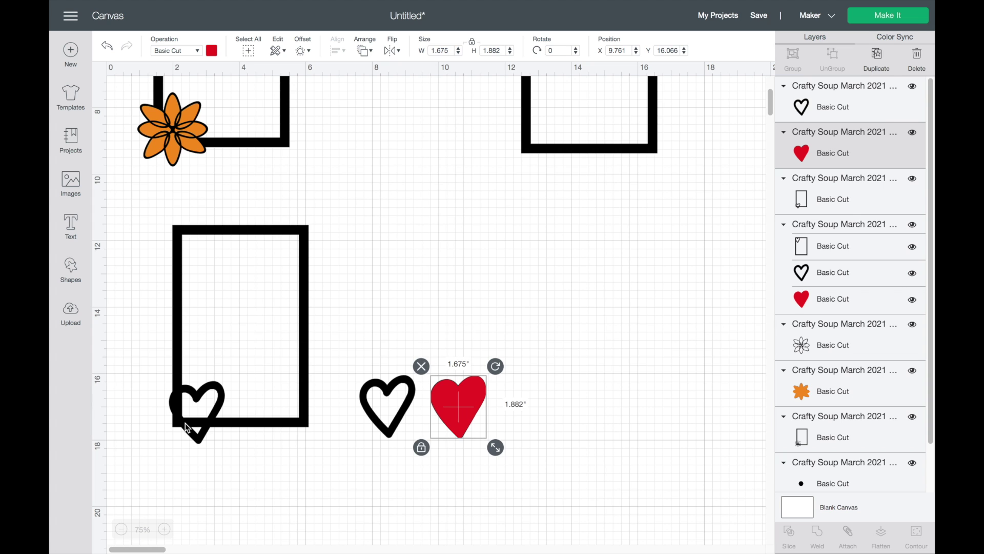
mouse_move(210, 434)
mouse_down()
mouse_move(220, 392)
mouse_move(212, 433)
mouse_up()
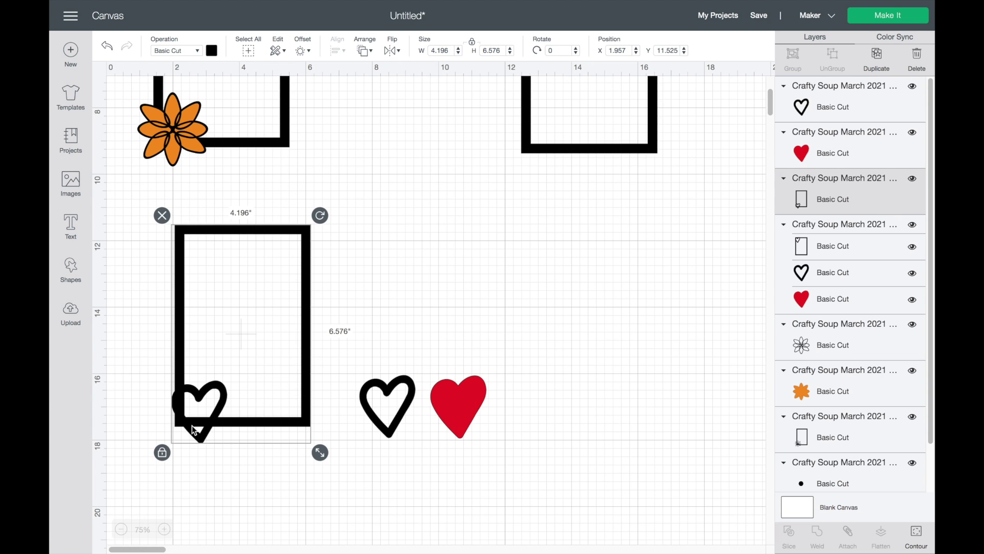
Place the red heart back on the frame's lower corner and recolour the separate heart outline light pink
drag(453, 411, 193, 417)
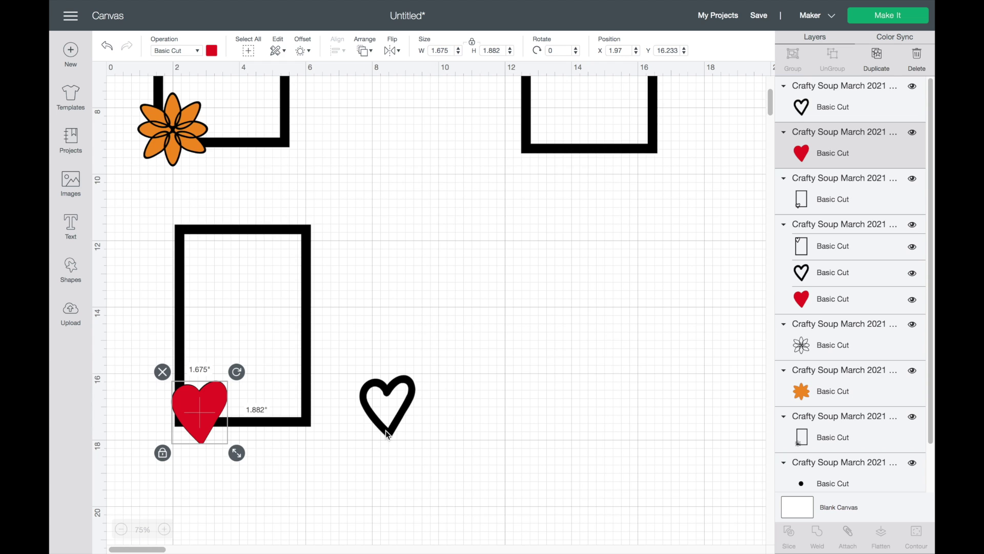
drag(386, 435, 409, 437)
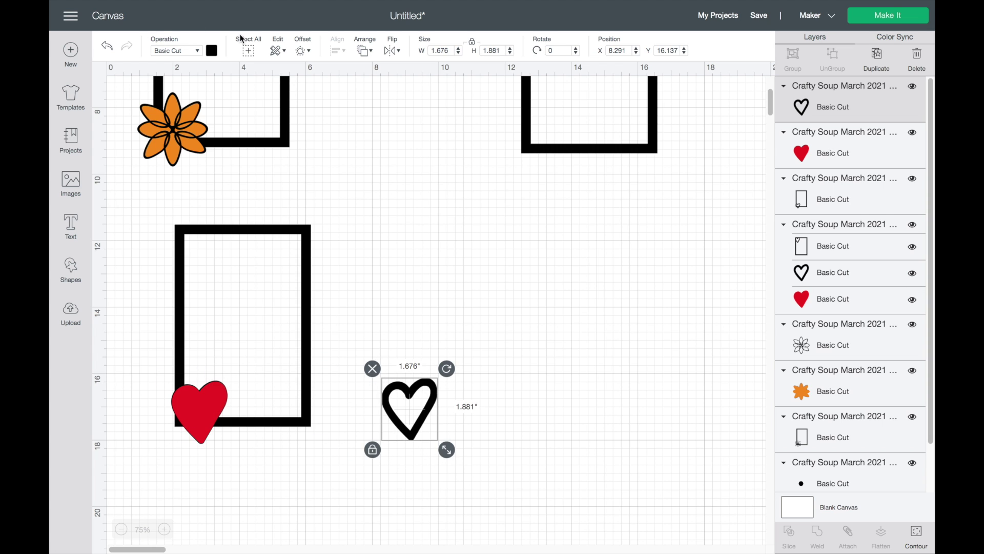
click(212, 50)
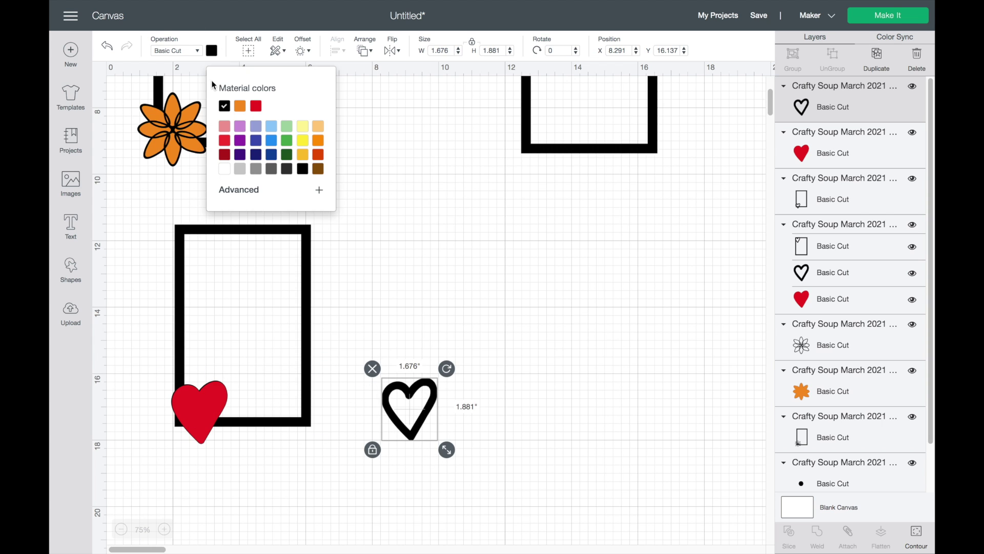
click(225, 127)
drag(409, 435, 383, 432)
Move the red heart one layer backward so it sits behind the black frame
click(204, 408)
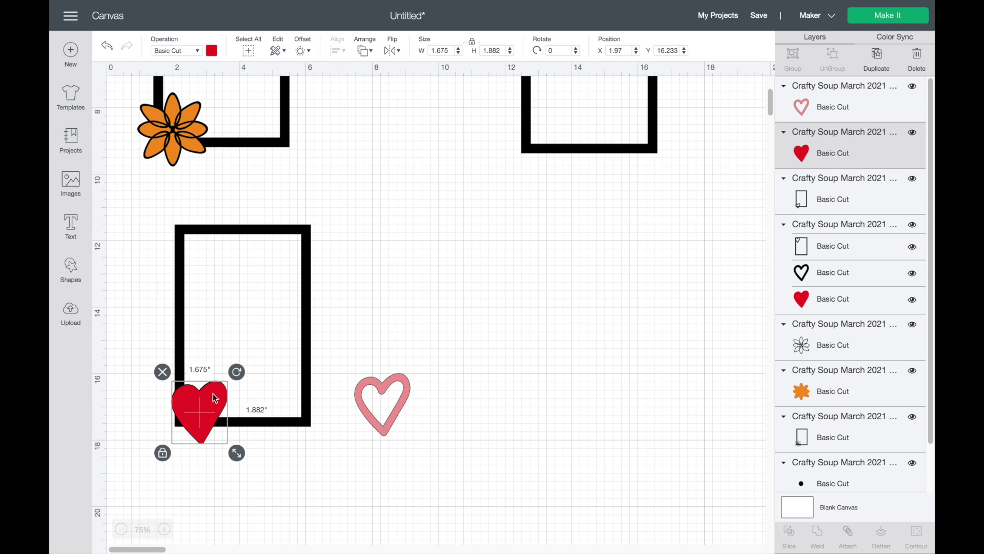
click(366, 51)
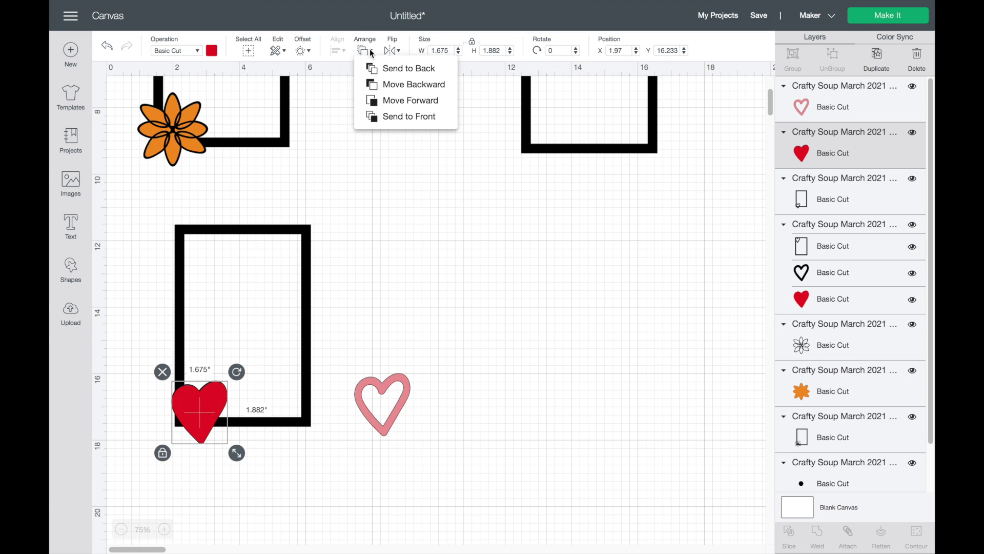
click(416, 90)
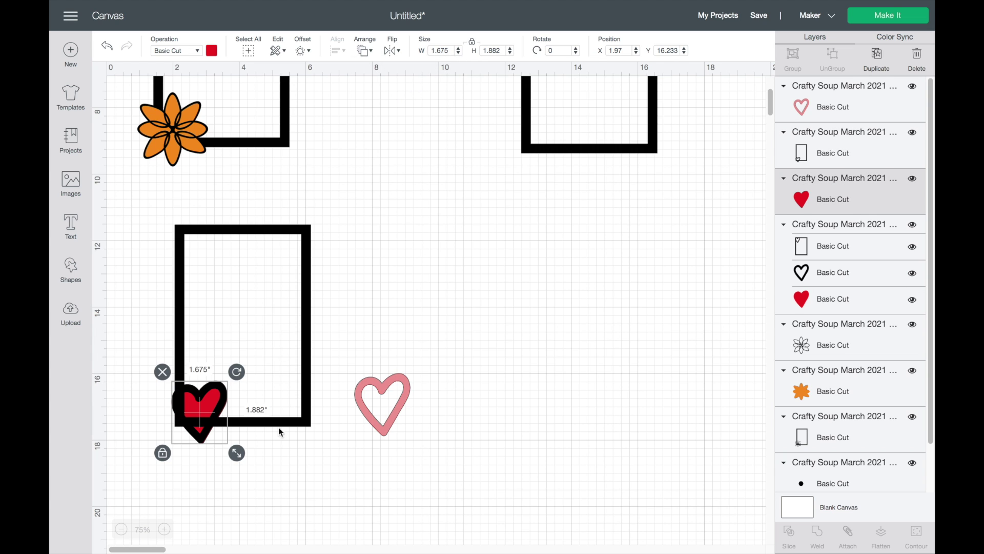
click(278, 470)
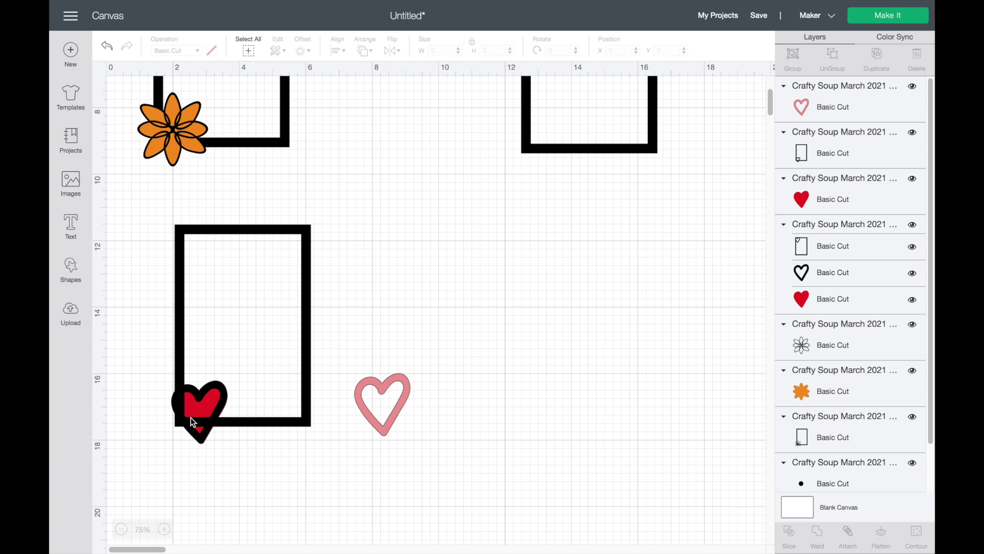
Position the light pink heart outline over the red heart on the frame's lower corner
click(209, 391)
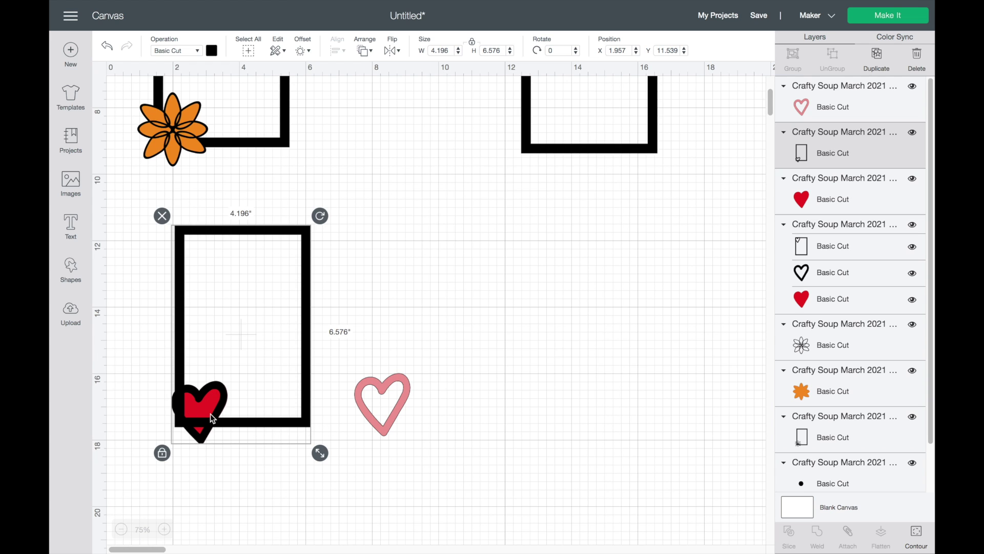
drag(376, 427, 195, 439)
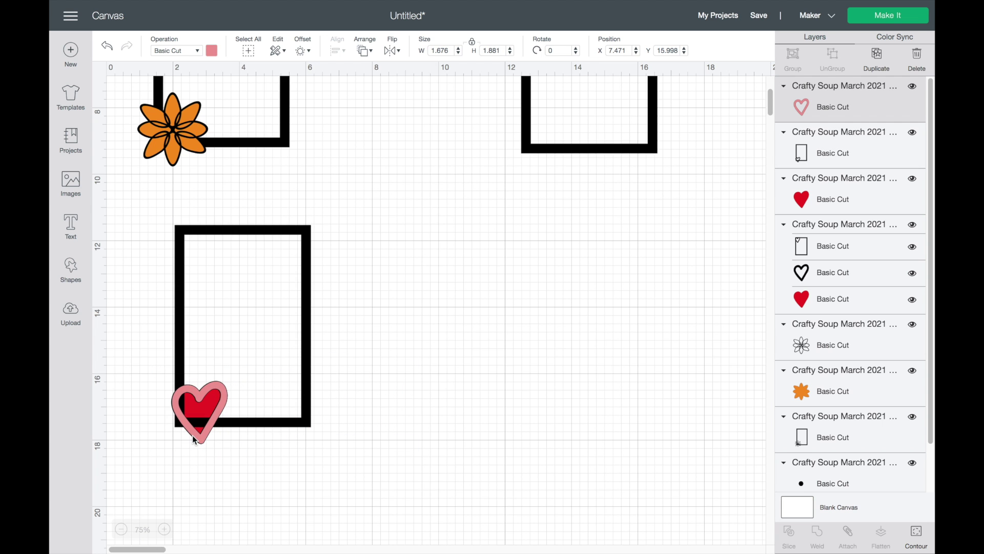
click(401, 414)
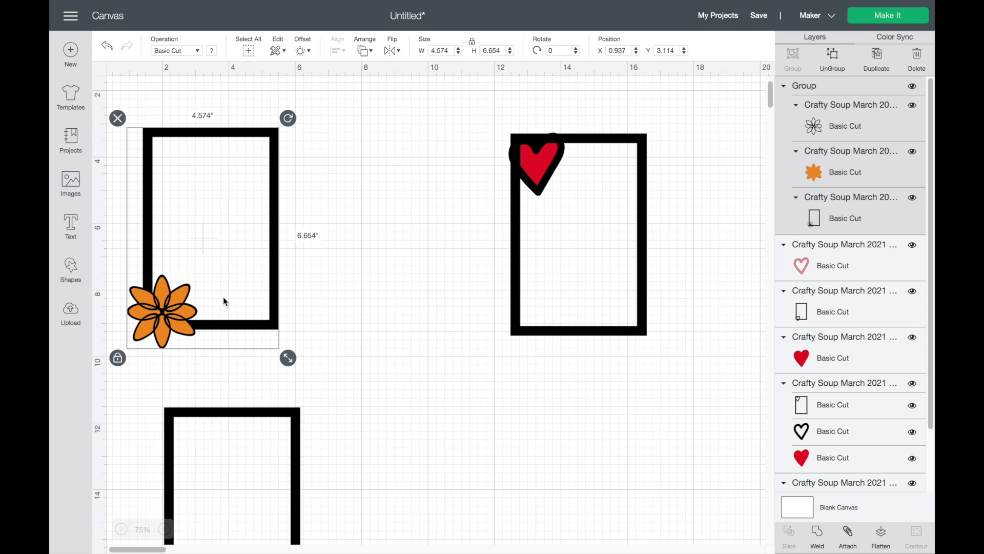
Flip the flower frame horizontally and vertically to put the flower in the upper right corner
drag(180, 319, 182, 318)
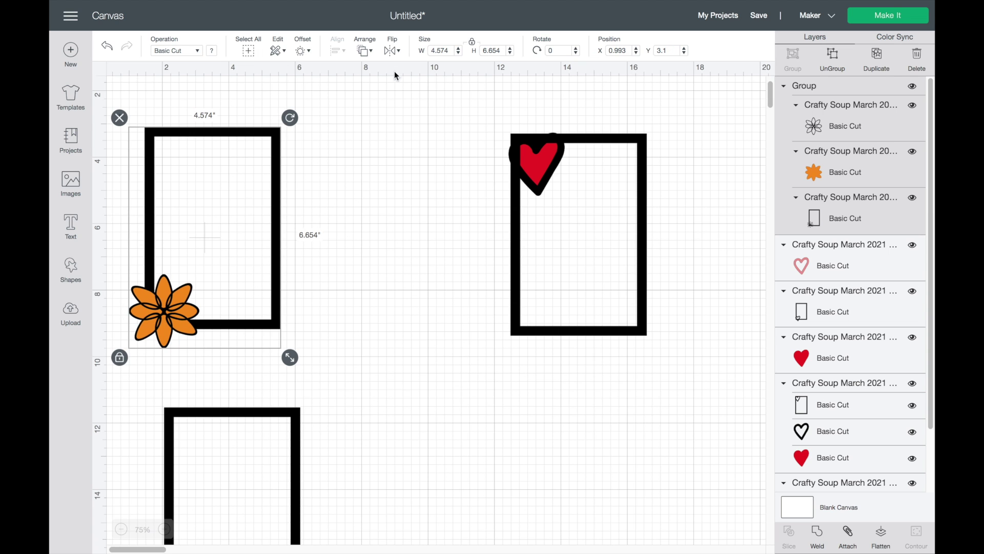
click(399, 51)
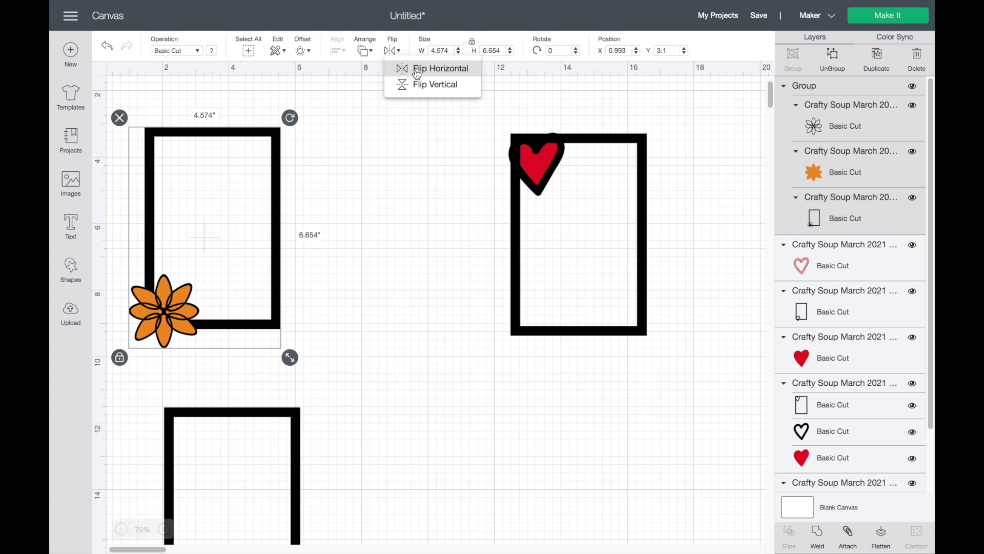
click(417, 70)
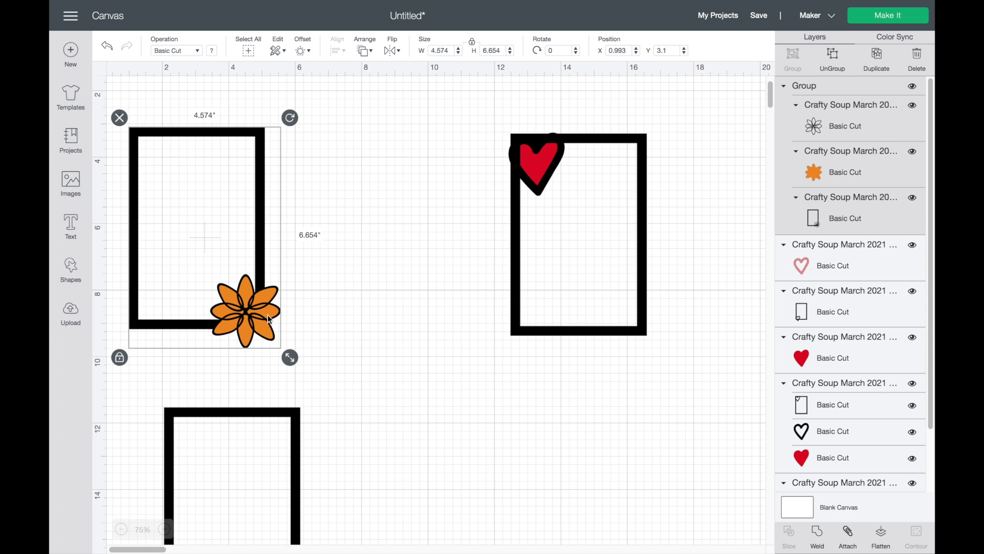
click(395, 52)
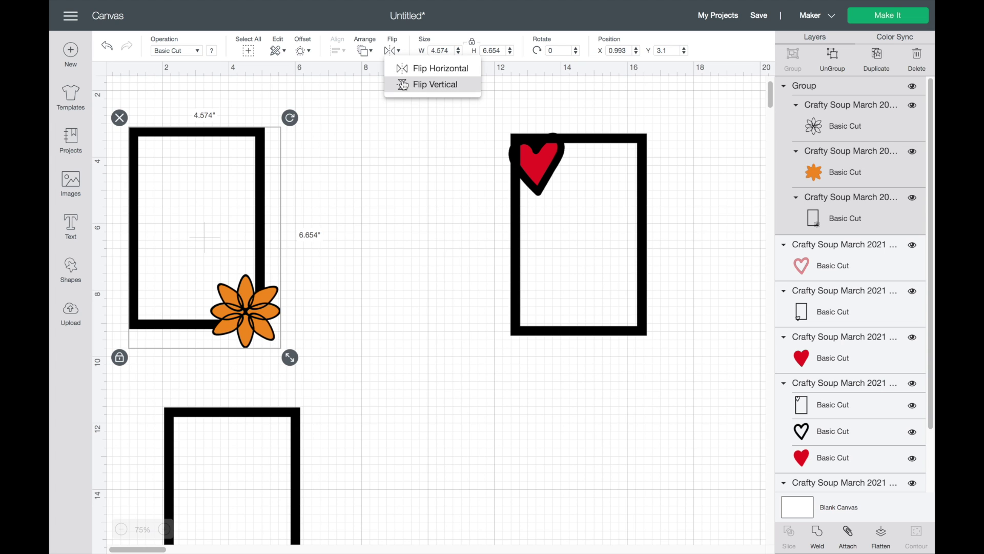
click(435, 85)
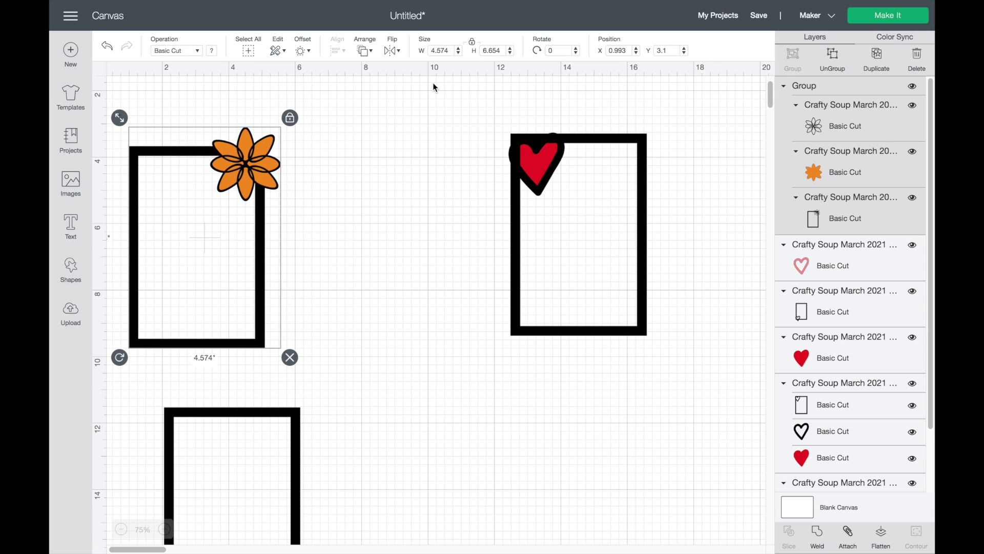
Try flipping the frame with the heart in its upper corner vertically, and undo the flip
click(540, 156)
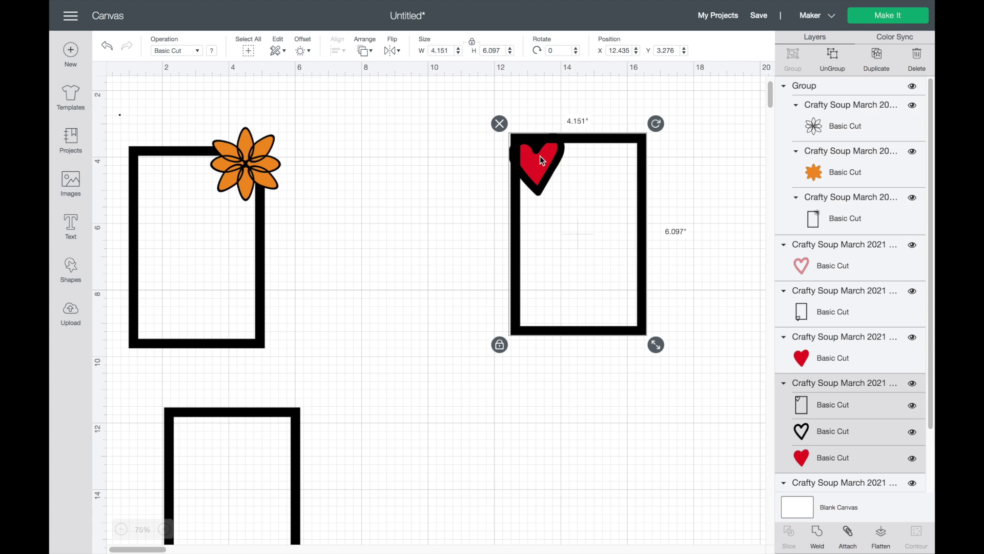
click(400, 51)
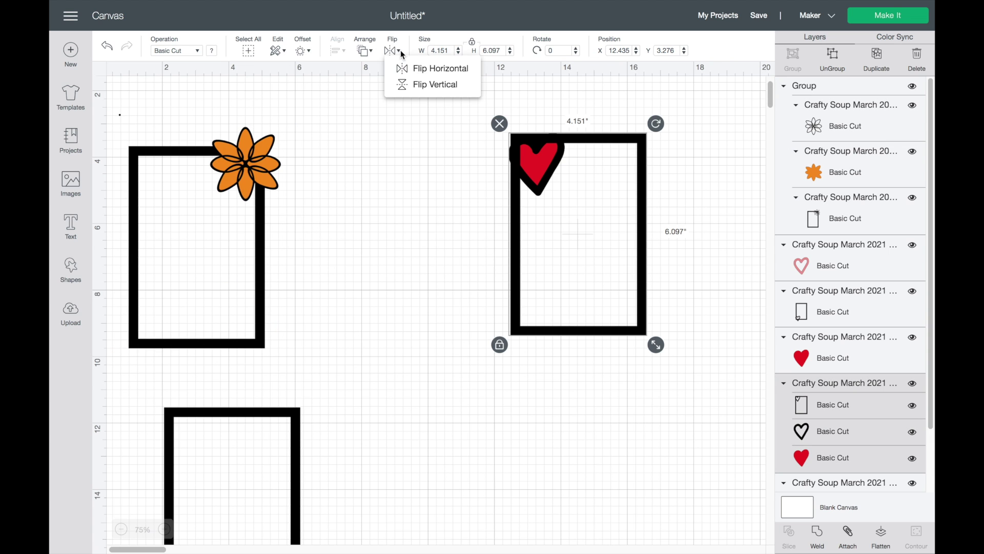
click(418, 85)
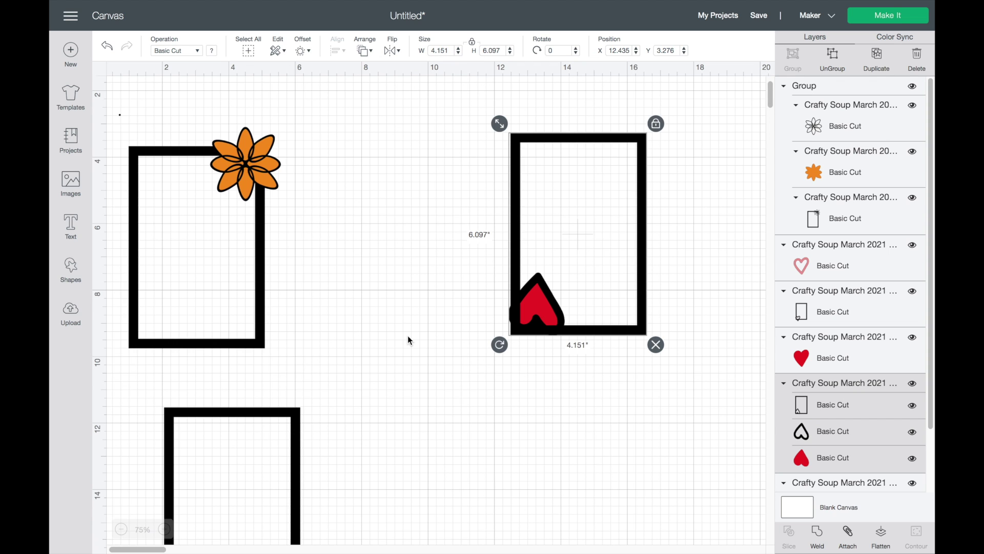
scroll(408, 336, down, 5)
click(624, 264)
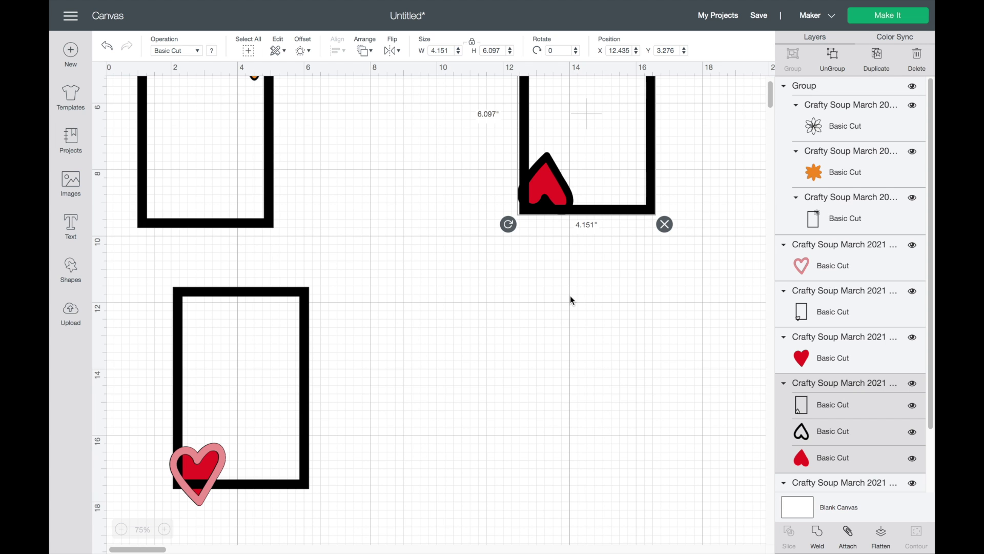
scroll(457, 228, up, 5)
scroll(457, 229, right, 3)
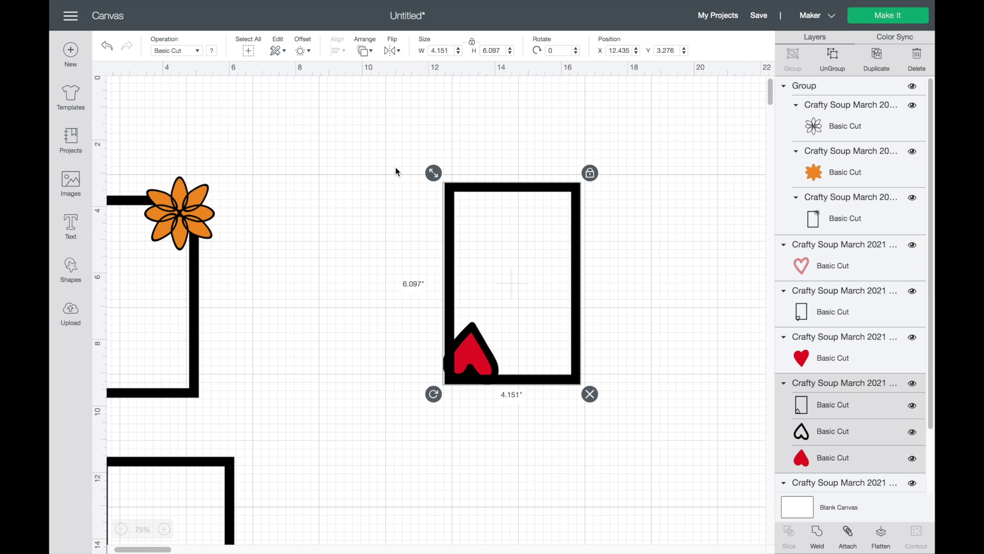
key(ctrl+z)
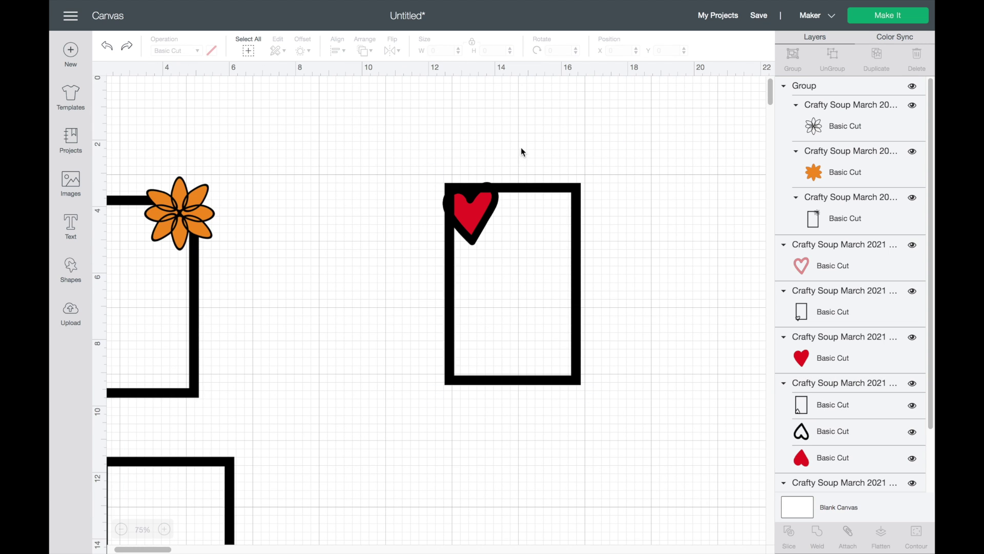
Flip the same heart frame horizontally to put the heart in its upper right corner
click(462, 188)
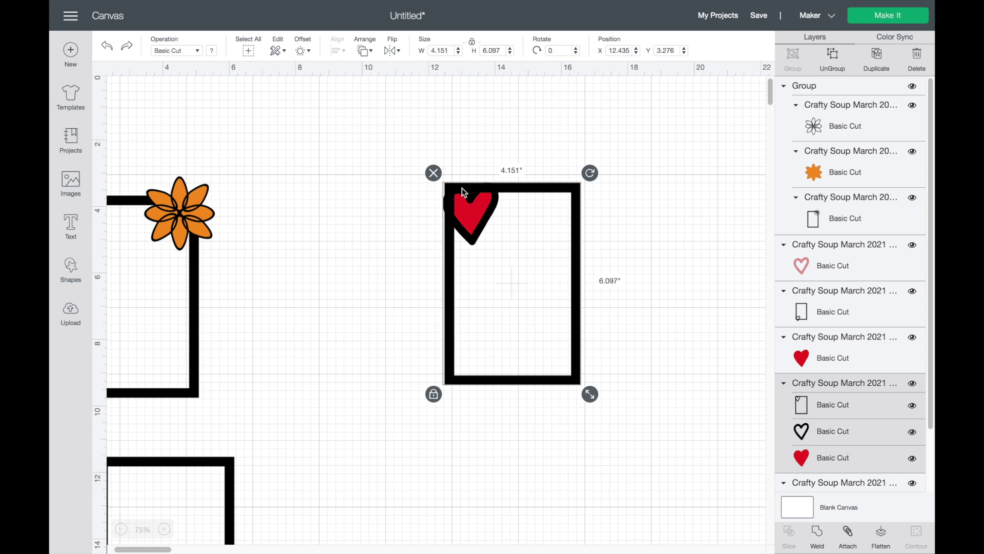
click(399, 53)
click(429, 67)
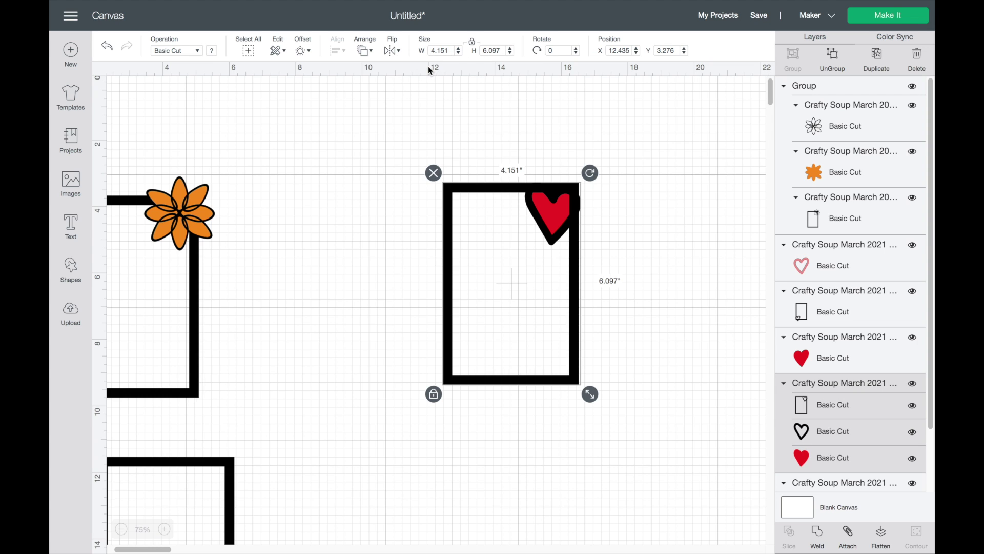
scroll(345, 251, down, 5)
scroll(345, 251, left, 3)
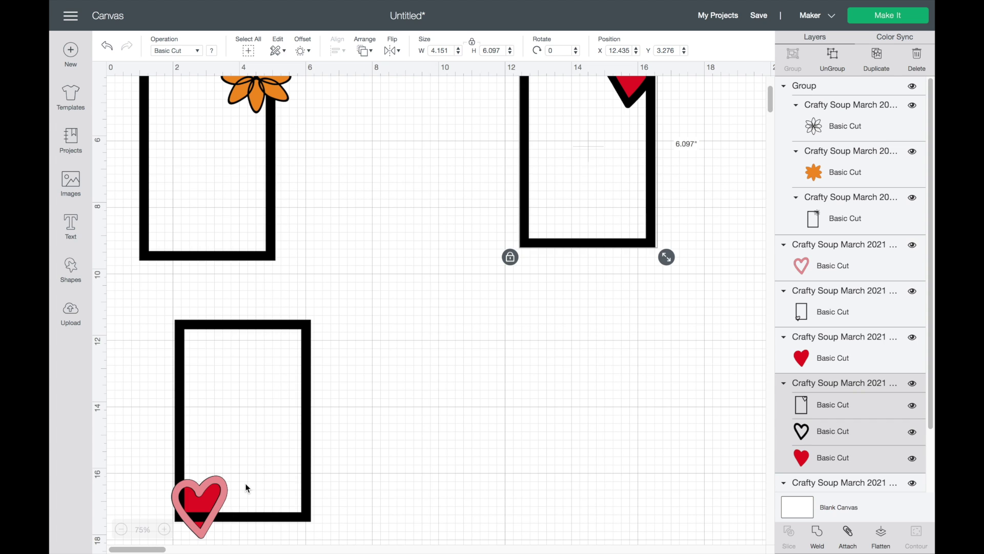
scroll(469, 298, up, 4)
scroll(468, 298, right, 1)
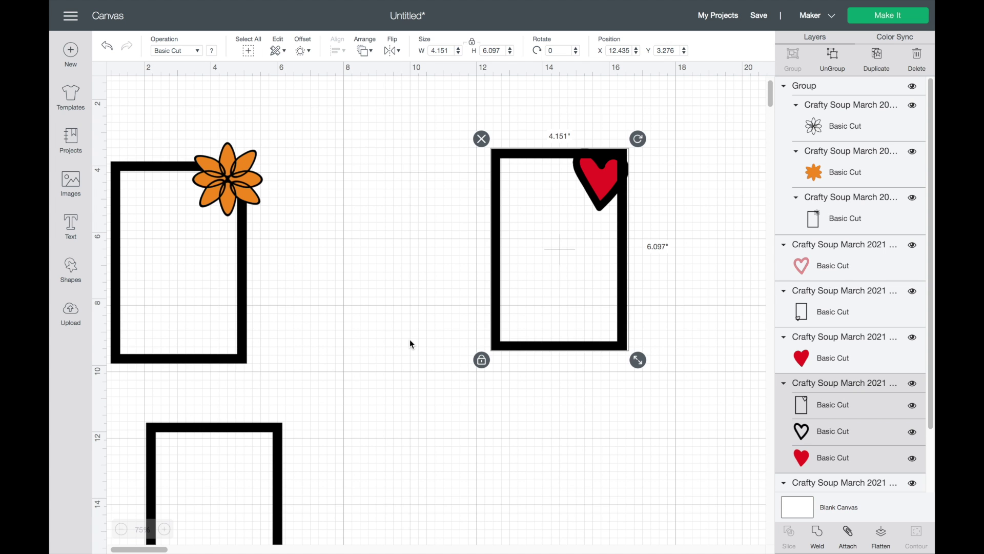
scroll(410, 344, down, 4)
scroll(410, 343, left, 1)
scroll(410, 343, up, 2)
scroll(410, 342, right, 1)
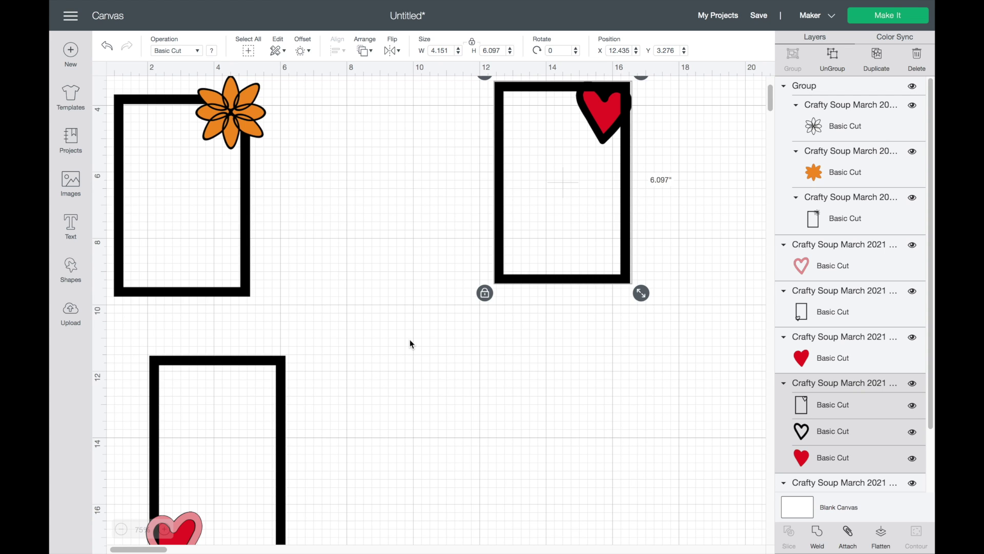
scroll(410, 342, up, 2)
scroll(410, 343, left, 1)
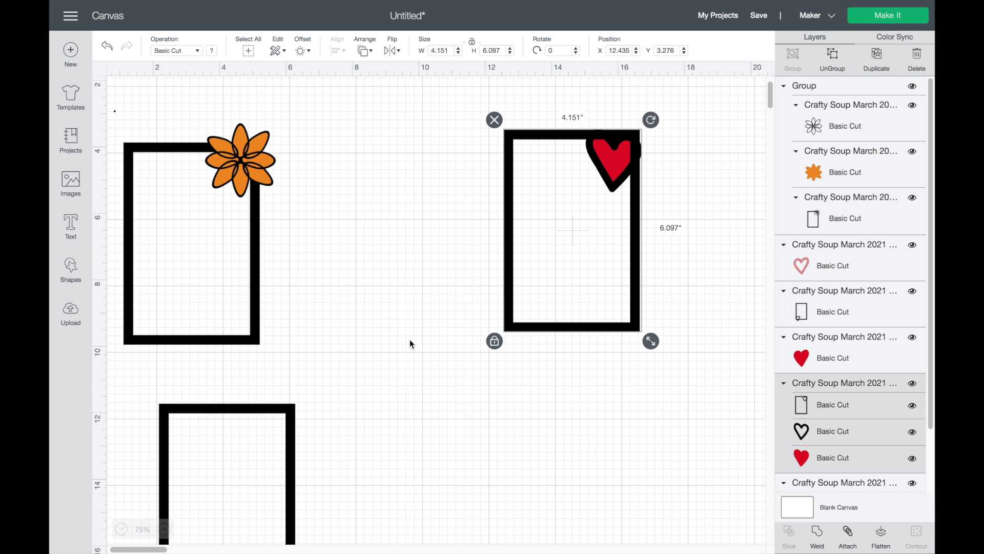